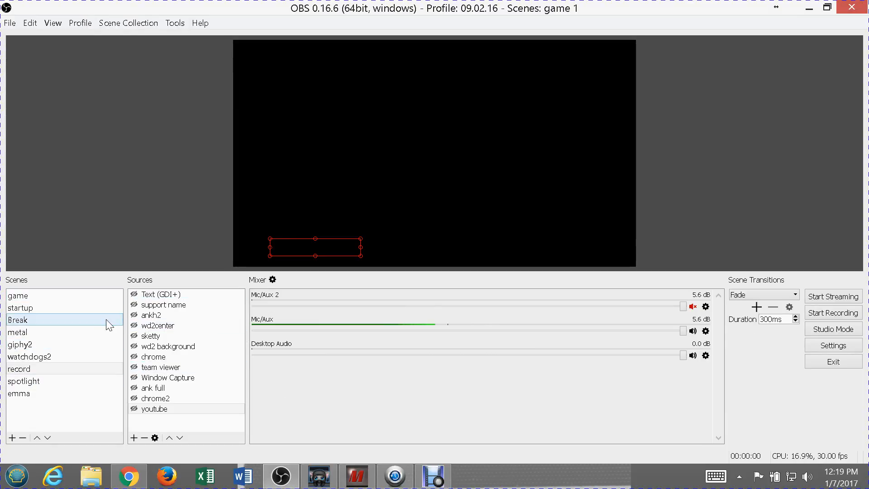
- Preview how the live chat overlay looks in the game and watchdogs2 scenes, and return to the record scene
left_click(46, 297)
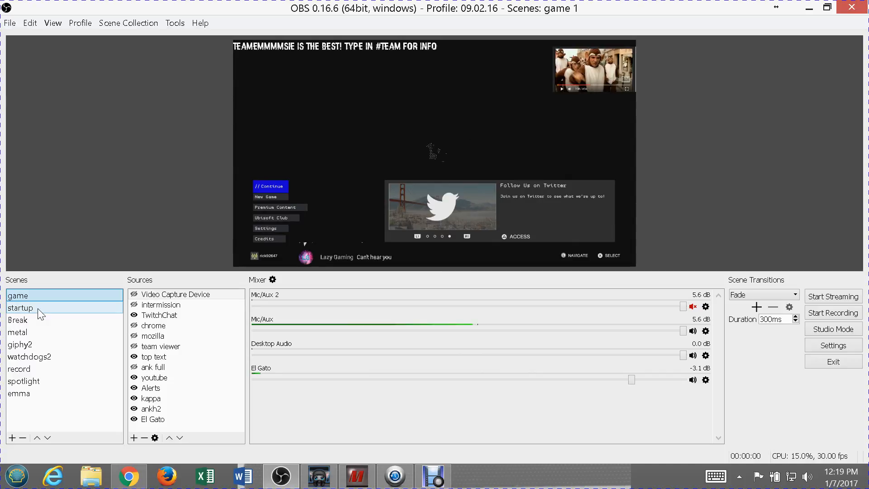
left_click(38, 361)
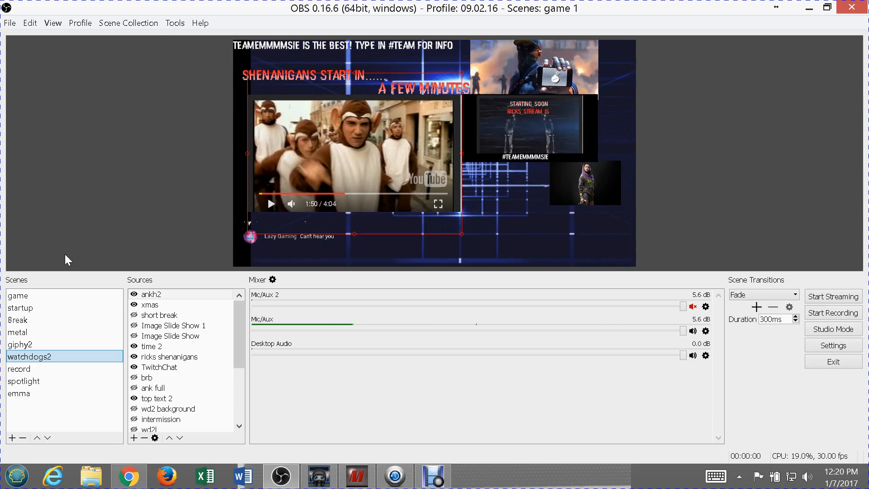
left_click(32, 294)
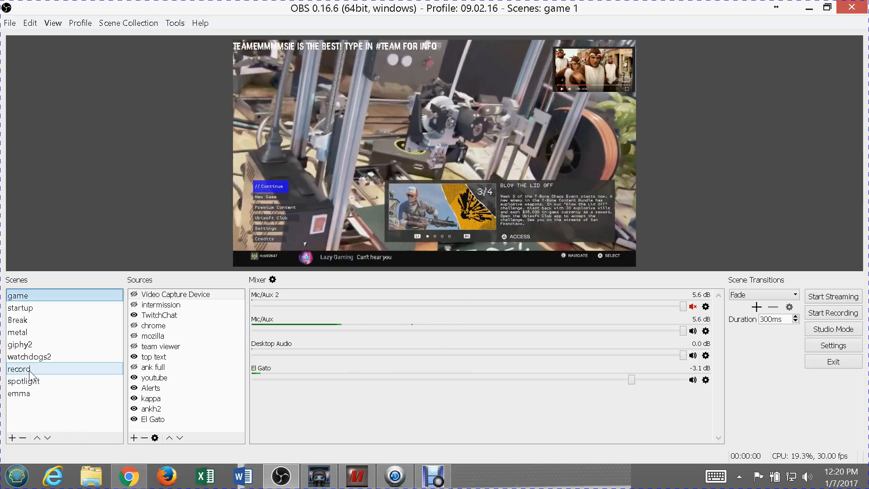
left_click(29, 370)
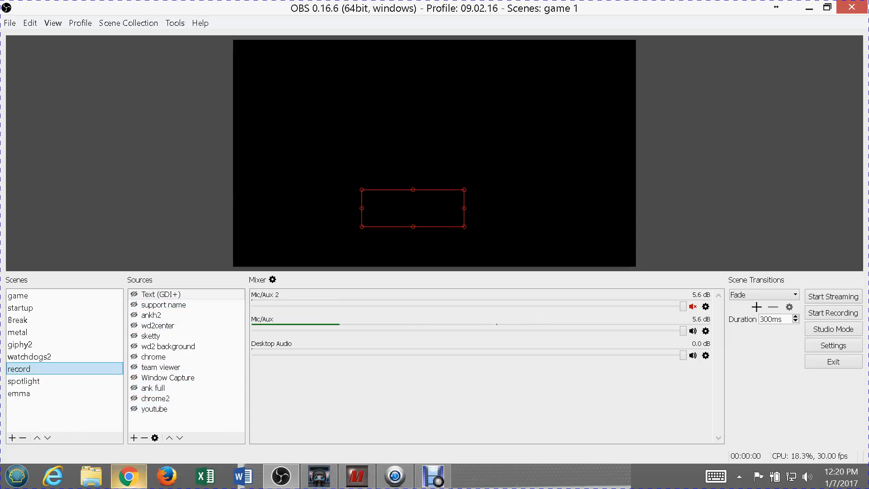
- Close the old YouTube Gaming live chat pop-out window in Chrome
mouse_move(132, 484)
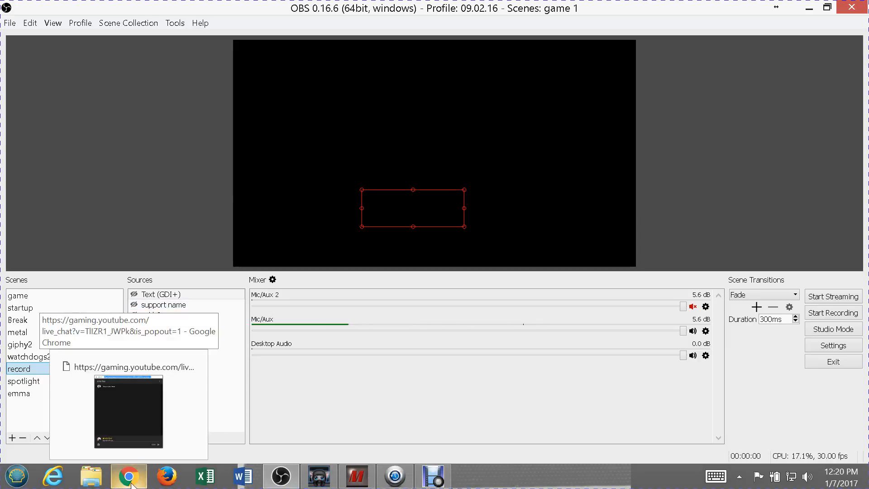
mouse_move(195, 370)
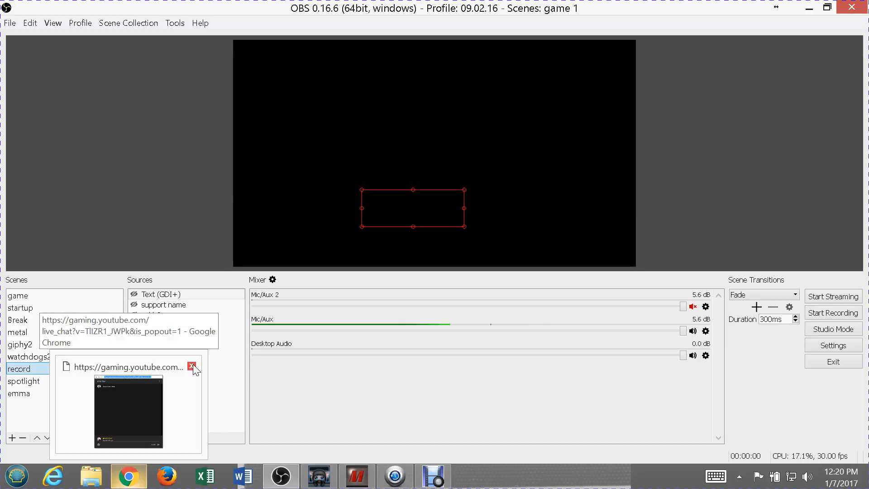
left_click(192, 366)
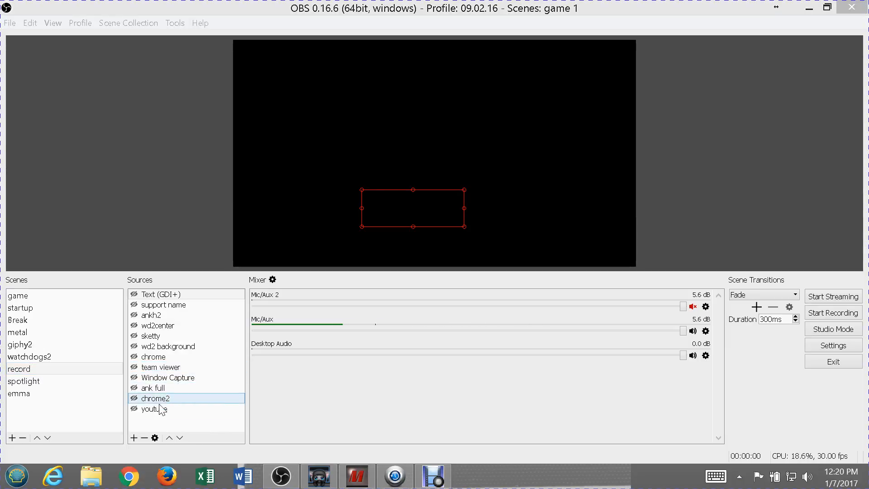
- Switch to Chrome, open the channel's current live stream and pop out its live chat
left_click(130, 478)
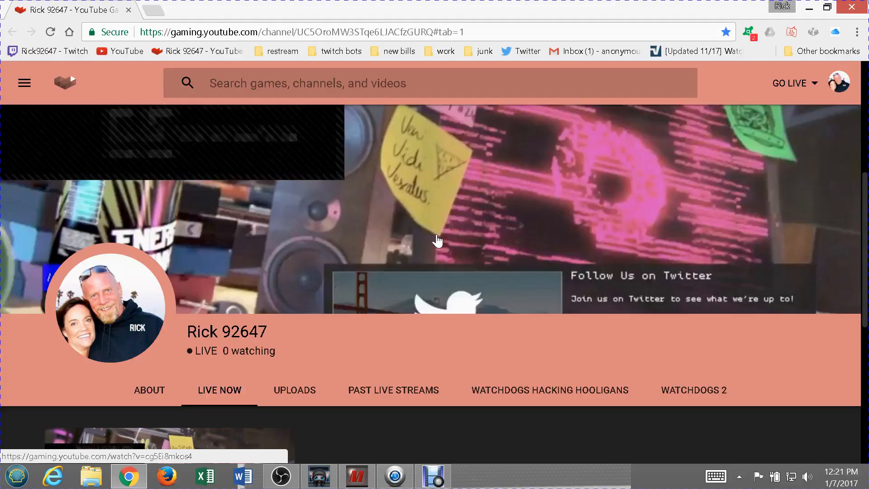
left_click(437, 240)
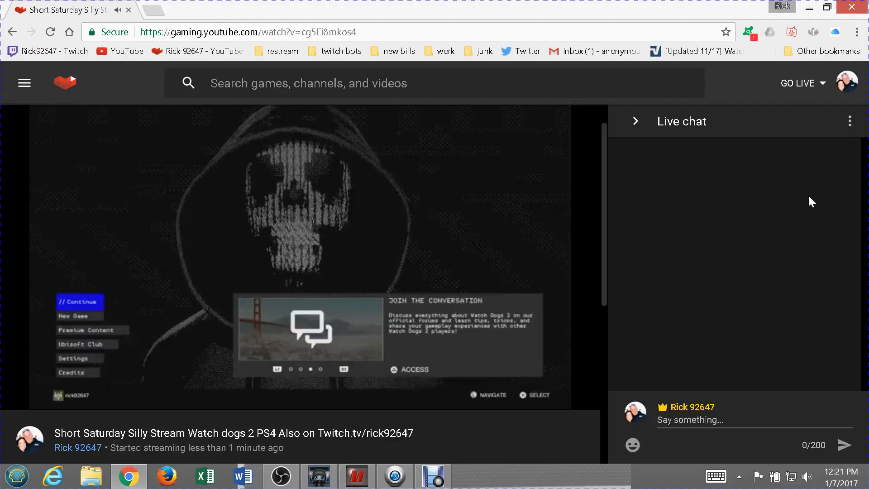
left_click(850, 122)
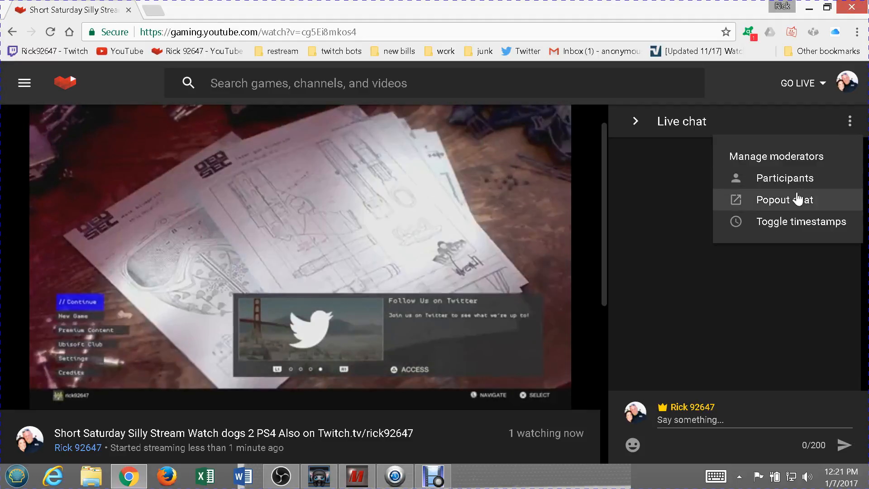
left_click(797, 199)
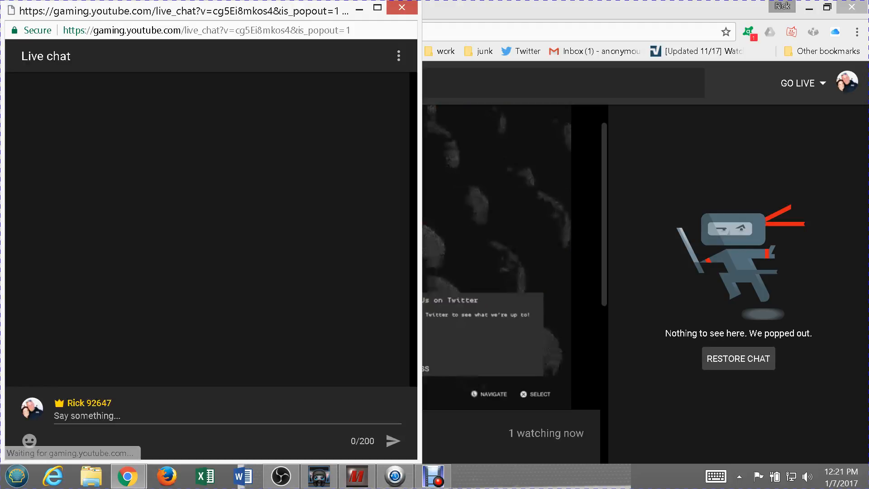
- Copy the full web address of the live chat pop-out and close the main stream window
left_click(339, 30)
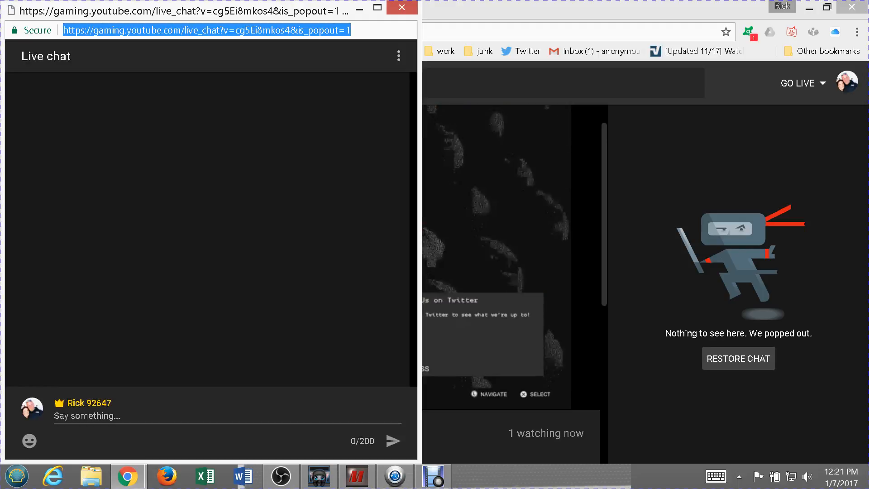
key("super+c")
key("Escape")
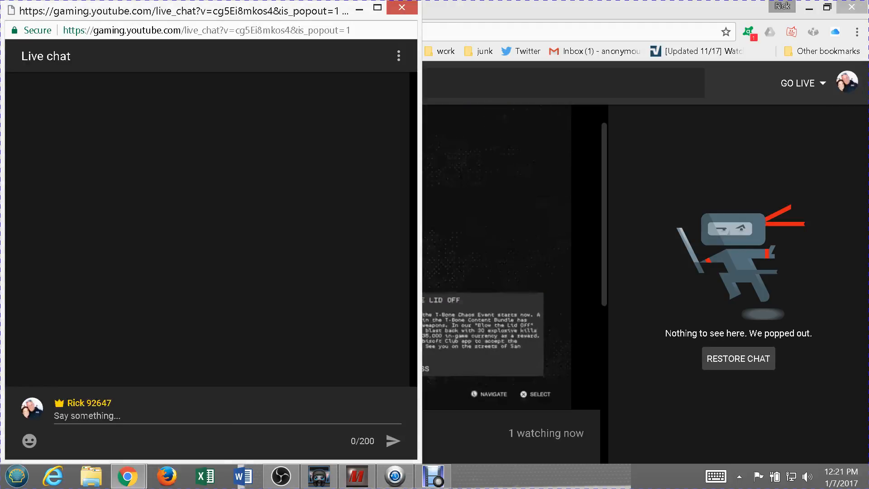
left_click(207, 30)
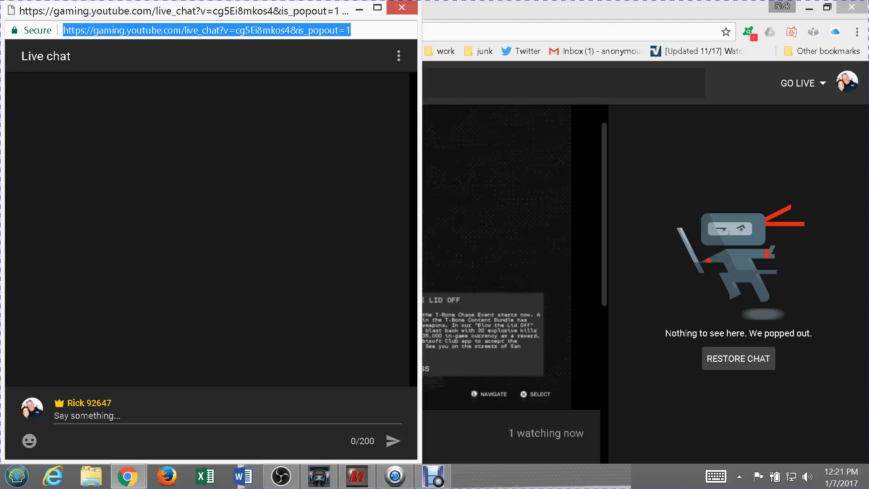
right_click(255, 30)
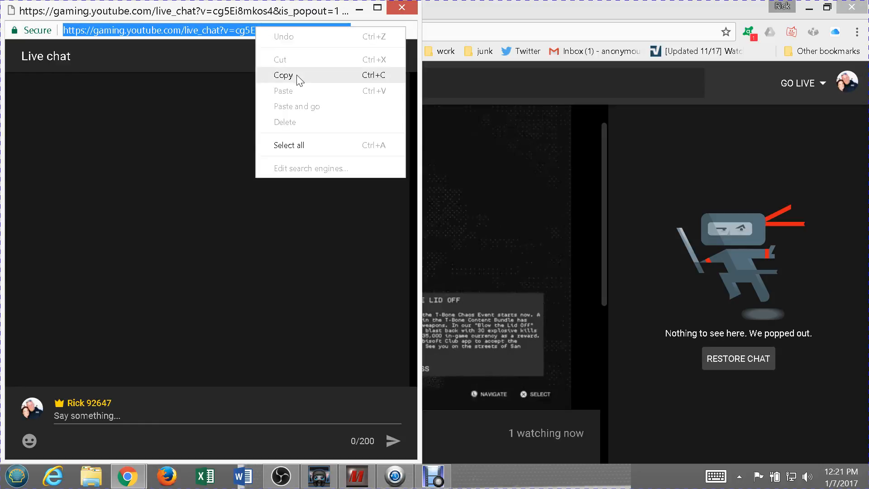
left_click(299, 77)
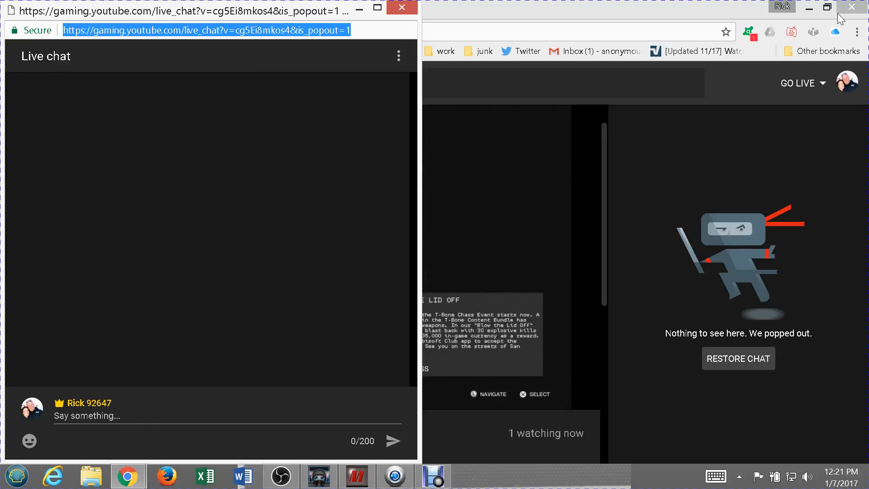
left_click(851, 7)
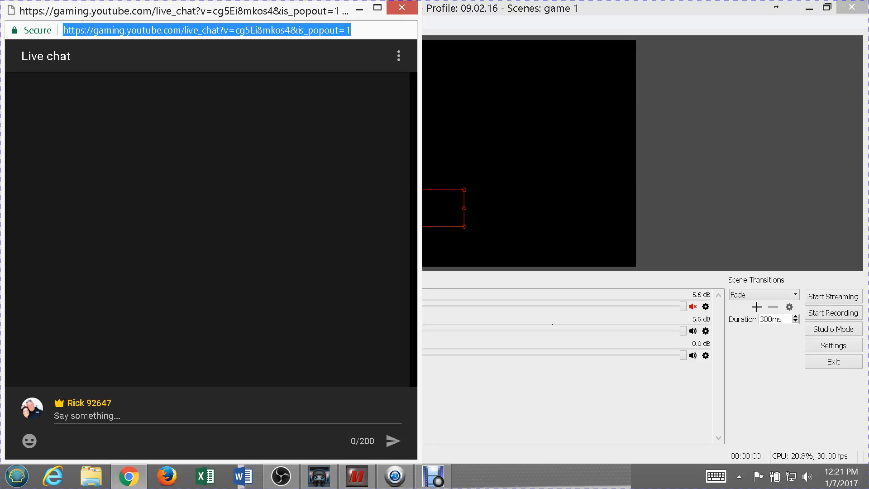
- Write "test 123" in the live chat message box without sending it, and switch back to OBS
left_click(54, 415)
type("test 123")
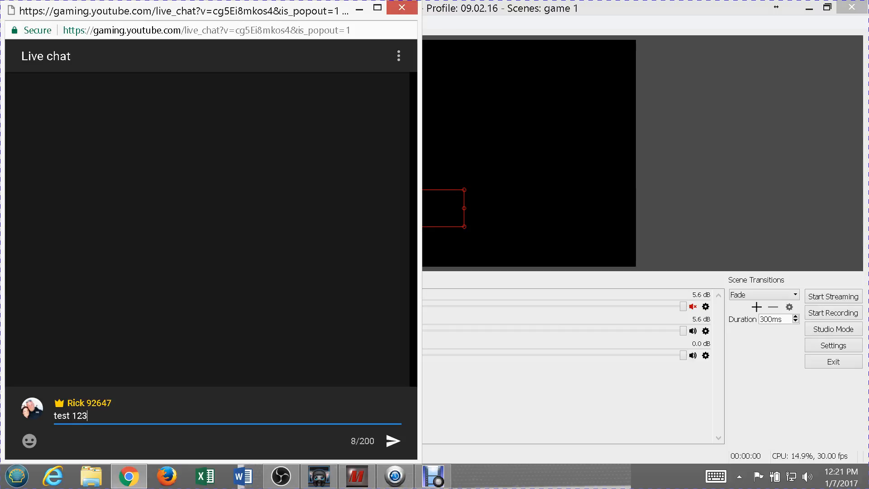
left_click(473, 423)
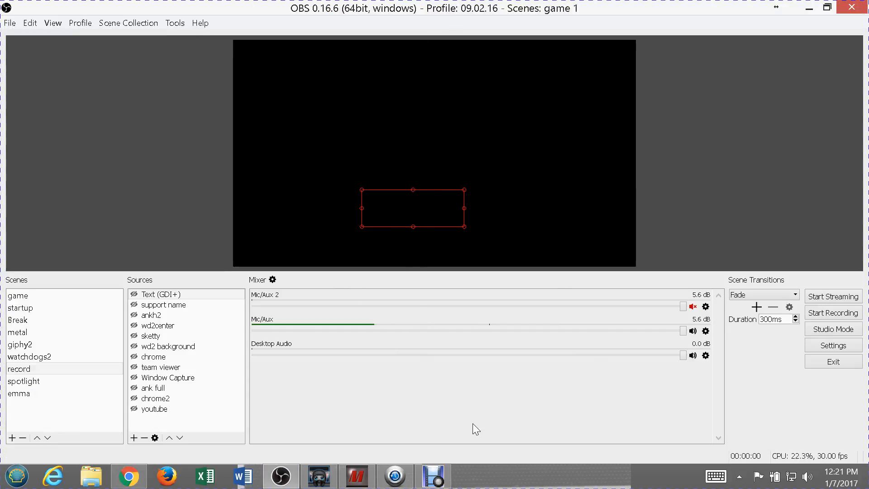
- Replace the youtube source's URL with the copied live chat address, keeping its other properties, and apply the change
double_click(159, 409)
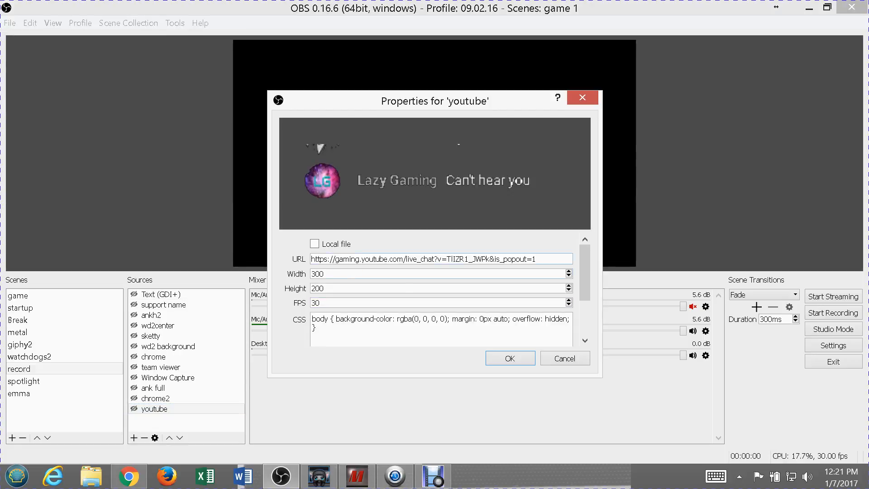
left_click_drag(536, 259, 311, 259)
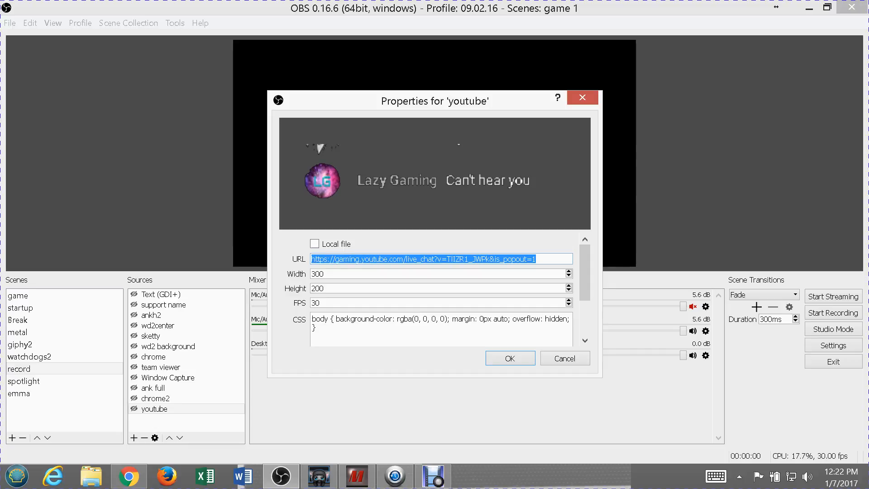
right_click(329, 259)
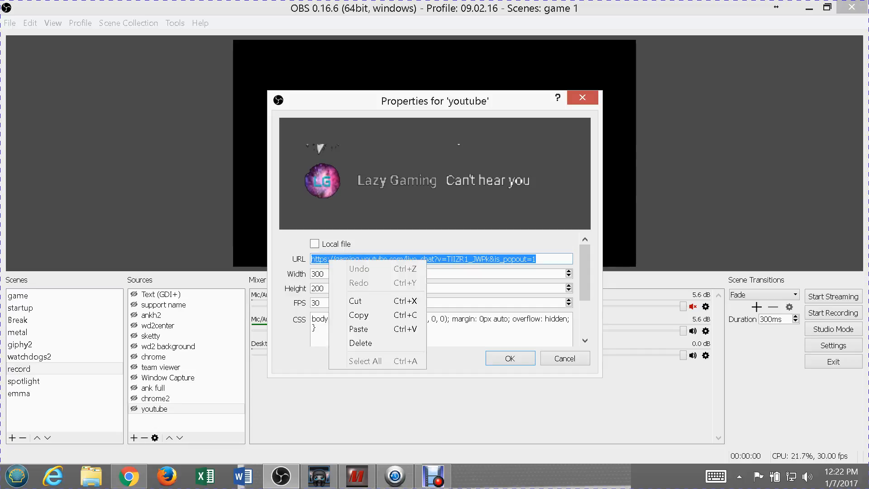
left_click(358, 329)
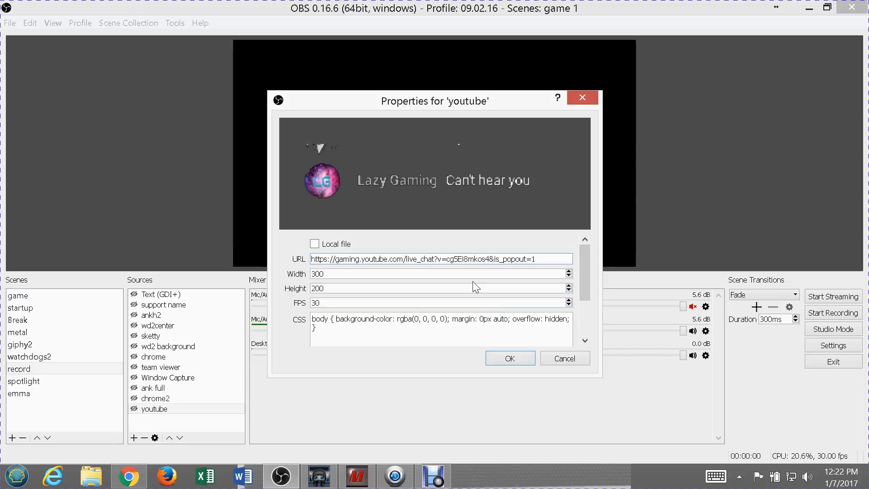
left_click(324, 273)
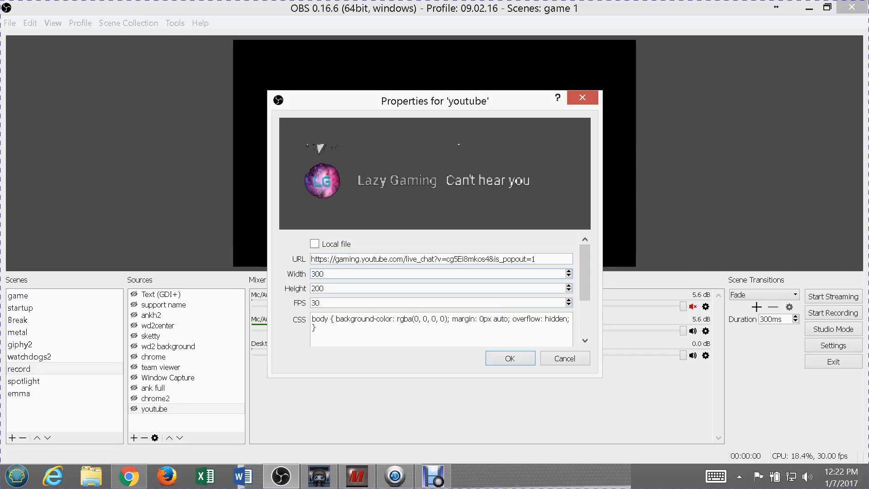
left_click(324, 288)
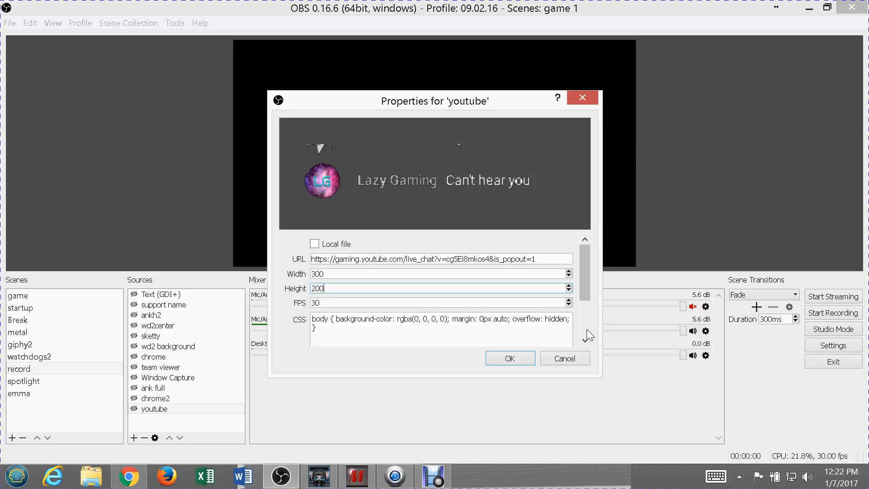
scroll(587, 329, "down", 3)
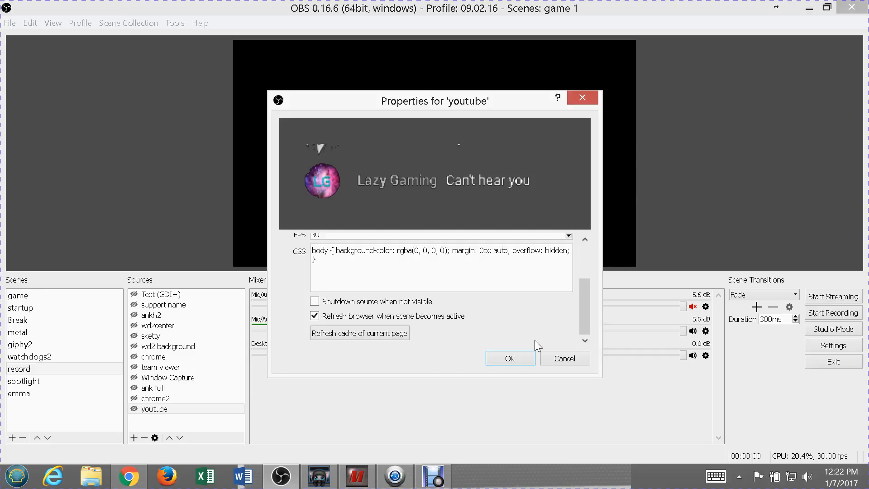
left_click(510, 360)
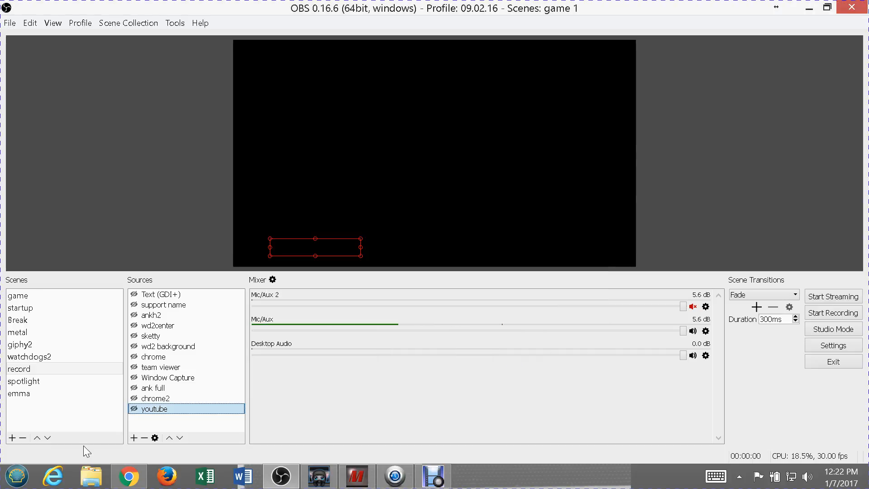
- Make the youtube source visible and move it to first place in the record scene's source order
left_click(134, 409)
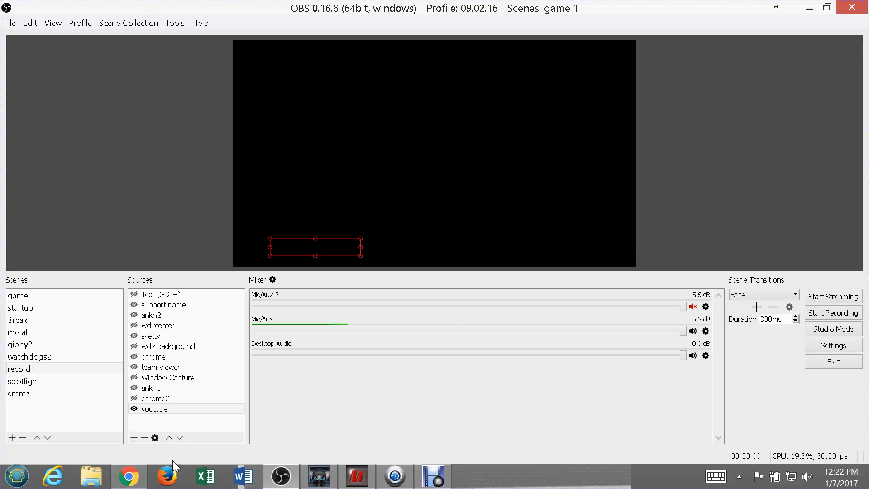
left_click(169, 438)
left_click(169, 438)
left_click(169, 438)
left_click(169, 438)
left_click(169, 437)
left_click(170, 438)
left_click(169, 437)
left_click(169, 438)
left_click(169, 438)
left_click(169, 437)
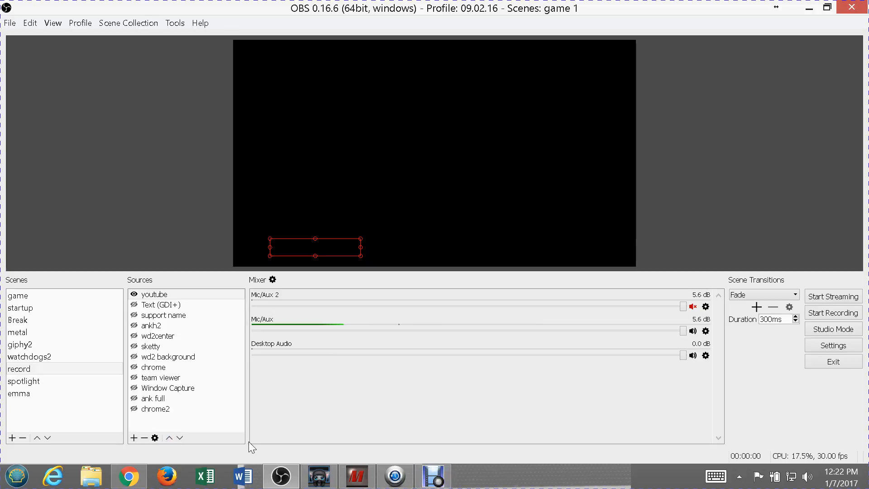
- Switch to the Chrome live chat pop-out, send the "test 123" message and minimize the window
left_click(128, 482)
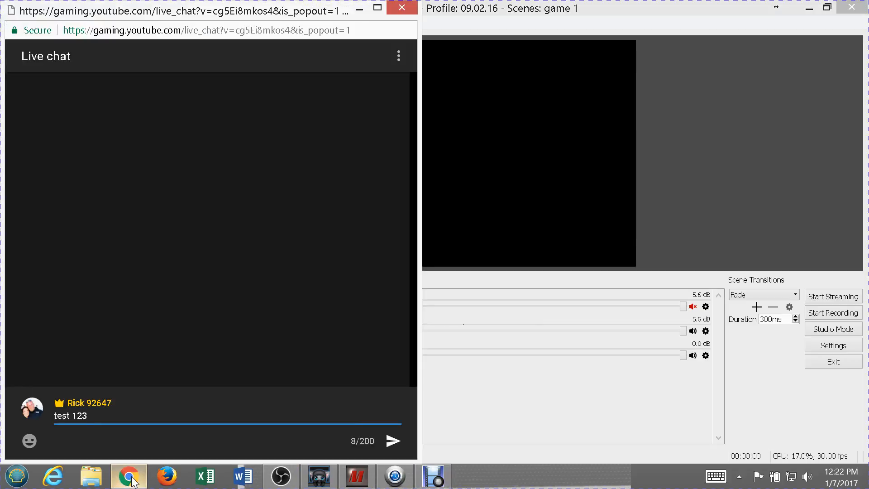
key("Return")
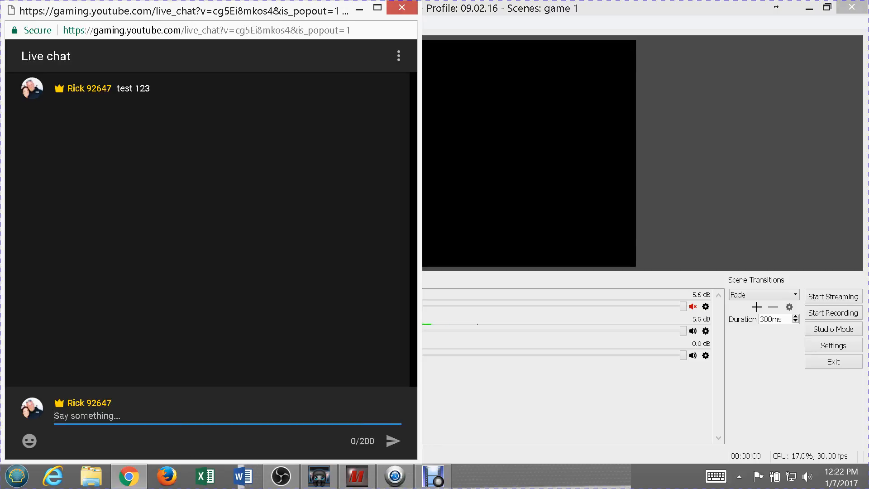
left_click(360, 9)
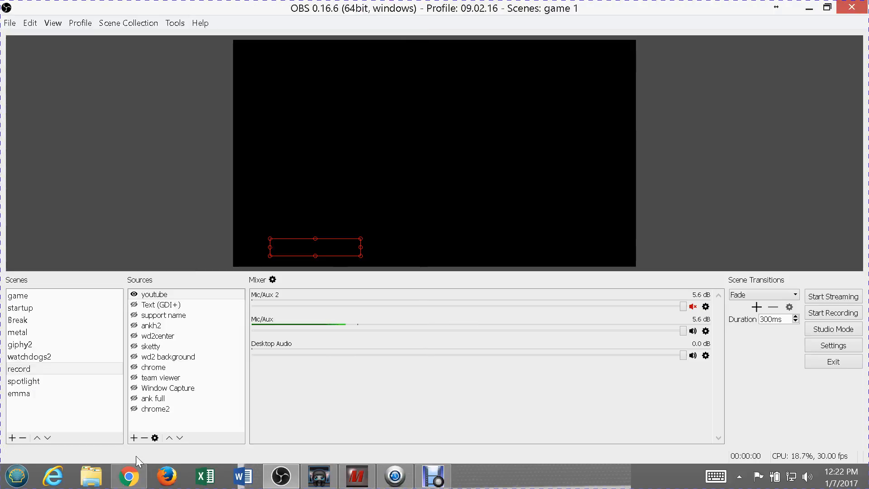
- Examine the youtube source's filters: the Color Key filter's key colour and values, and the Crop/Pad filter's crop amounts
left_click(158, 298)
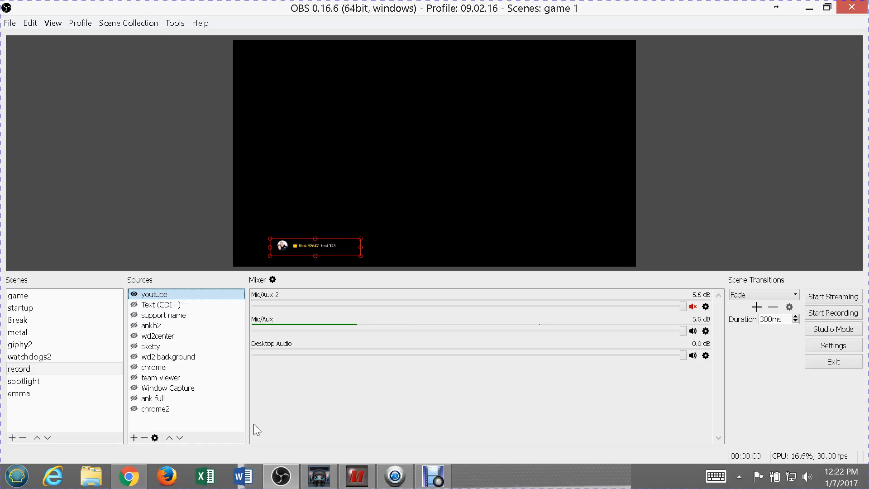
right_click(165, 295)
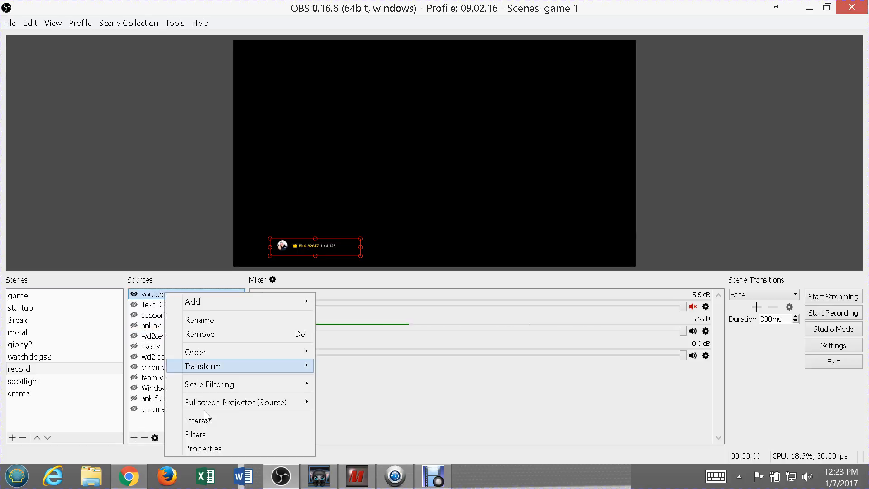
left_click(212, 436)
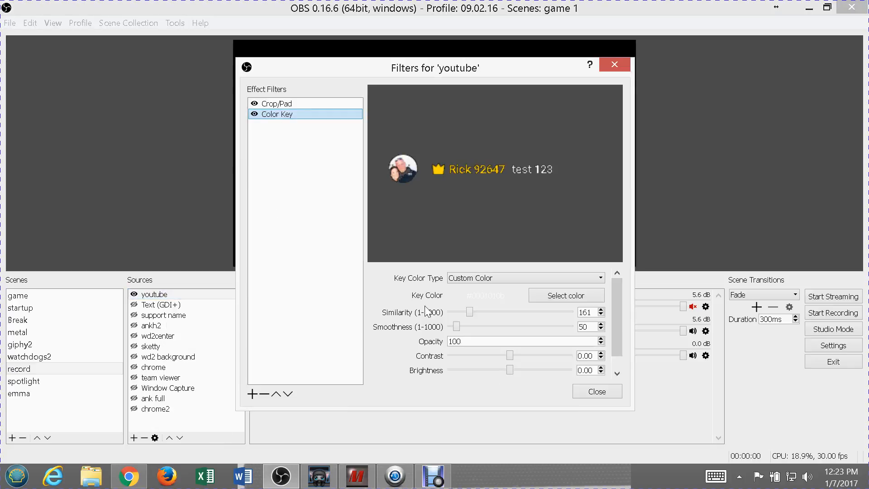
left_click(569, 297)
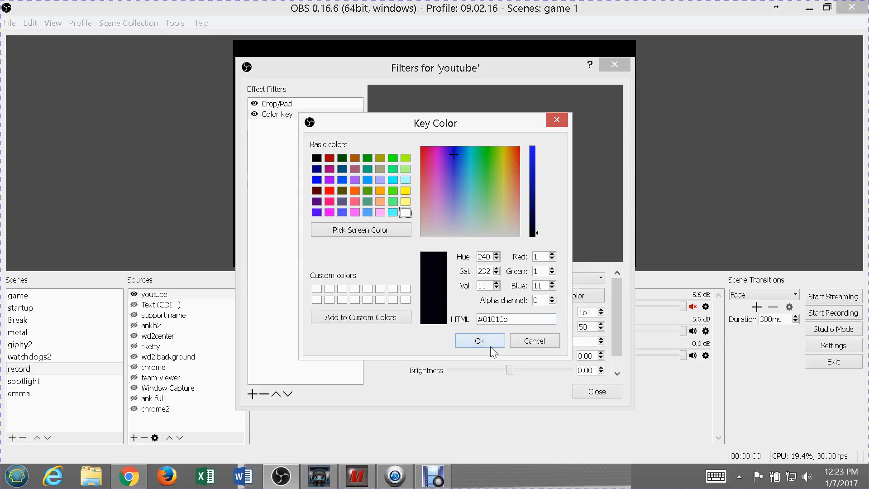
left_click(523, 343)
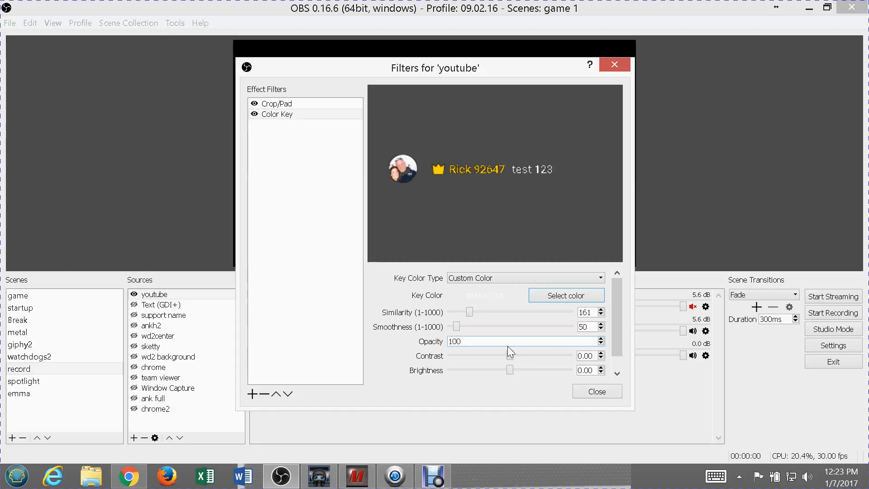
left_click(617, 363)
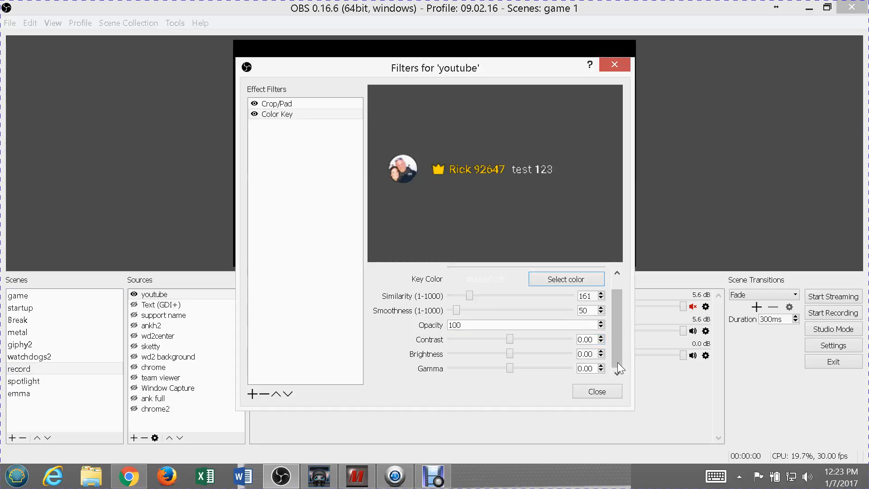
left_click(275, 103)
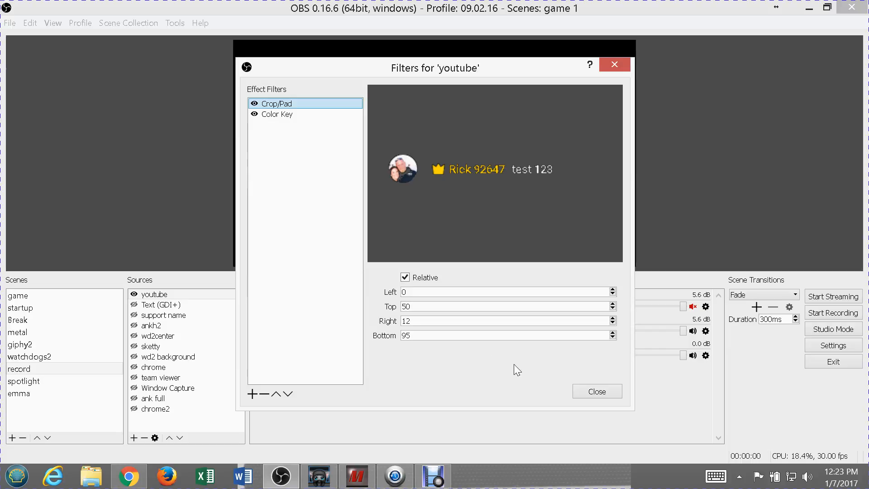
left_click(602, 392)
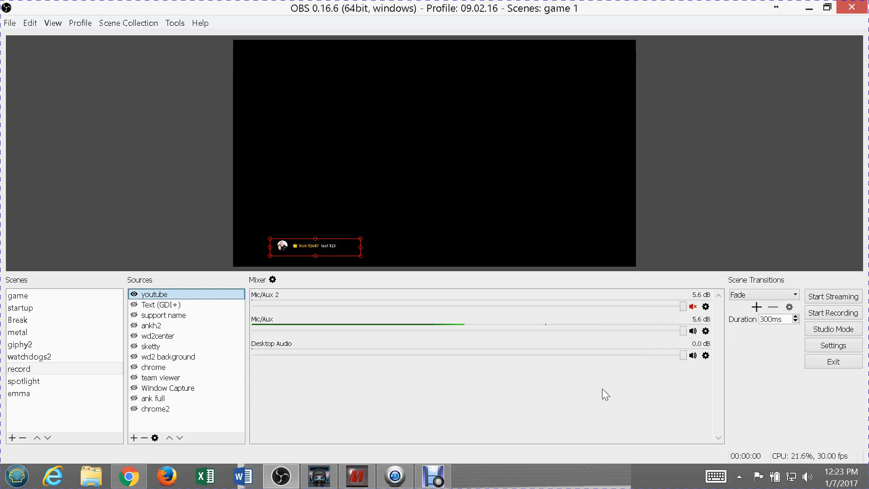
- Scale the youtube chat overlay down slightly on the record scene's canvas, keeping its lower-left corner in place
left_click_drag(359, 239, 338, 243)
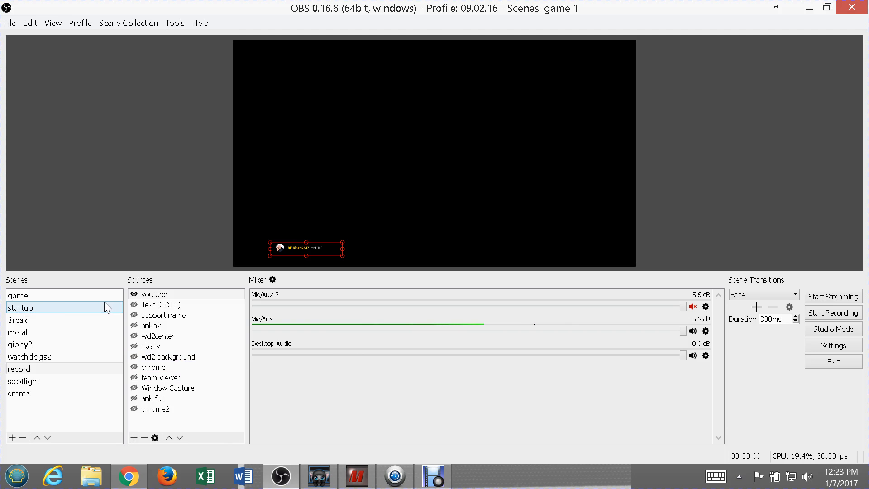
- In the game scene, hide the El Gato source and move the TwitchChat overlay slightly up and to the left on the canvas
left_click(62, 297)
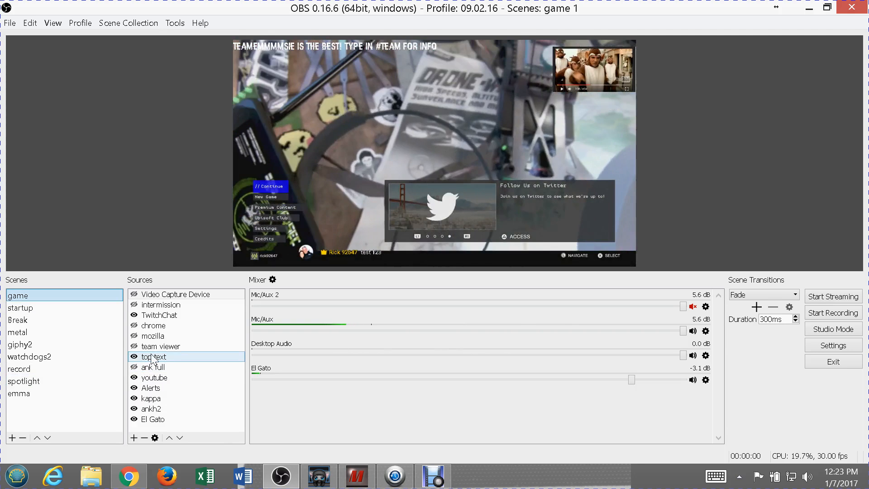
left_click(154, 316)
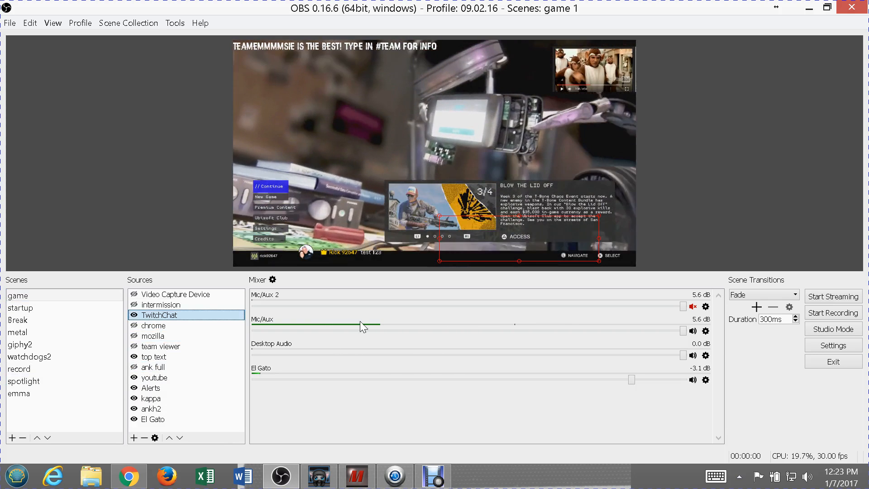
left_click(134, 419)
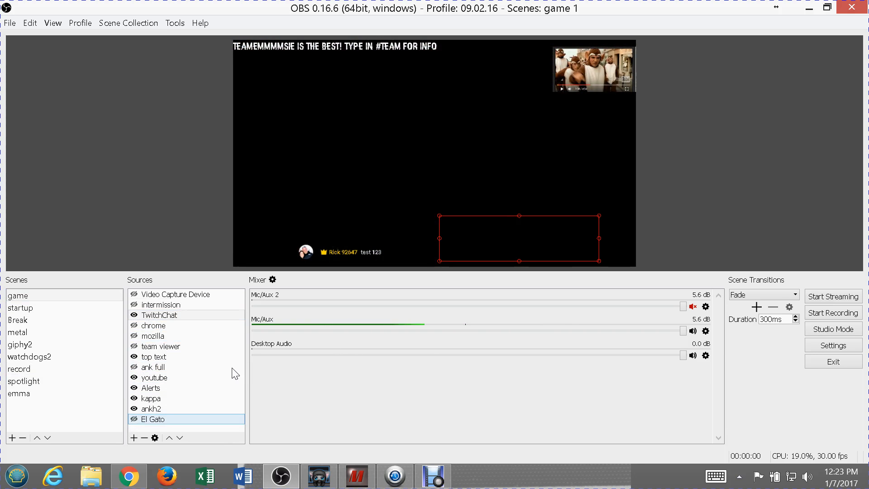
left_click_drag(489, 251, 463, 240)
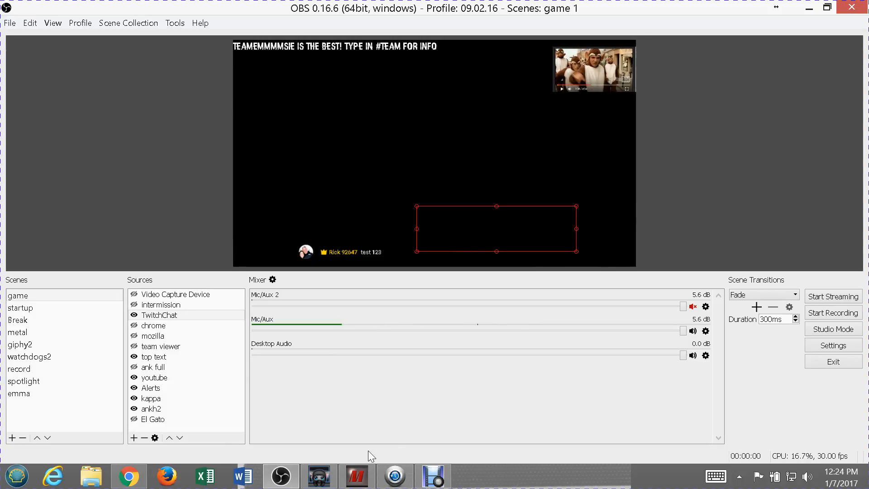
- Switch to AnkhBot, send the chat message "adhhfv;uahr;goiuihar;kughak;rku;" from its console as Streamer, and minimize the window
left_click(332, 478)
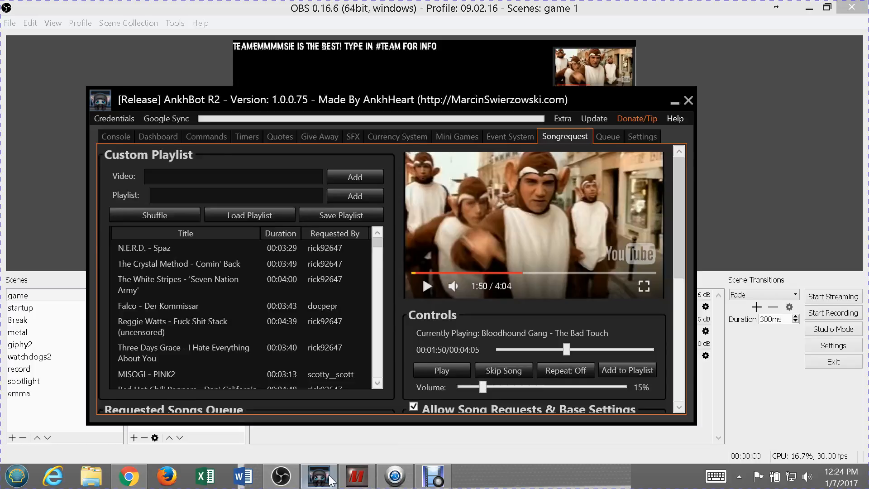
left_click(128, 135)
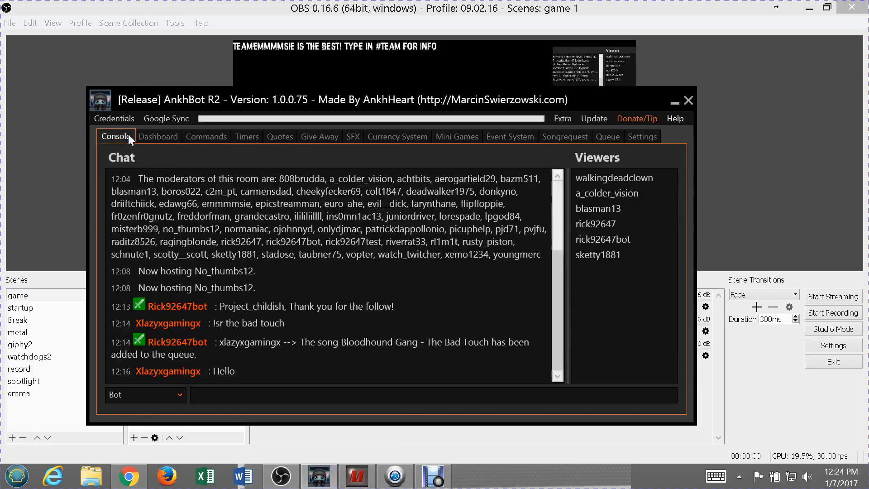
left_click(183, 398)
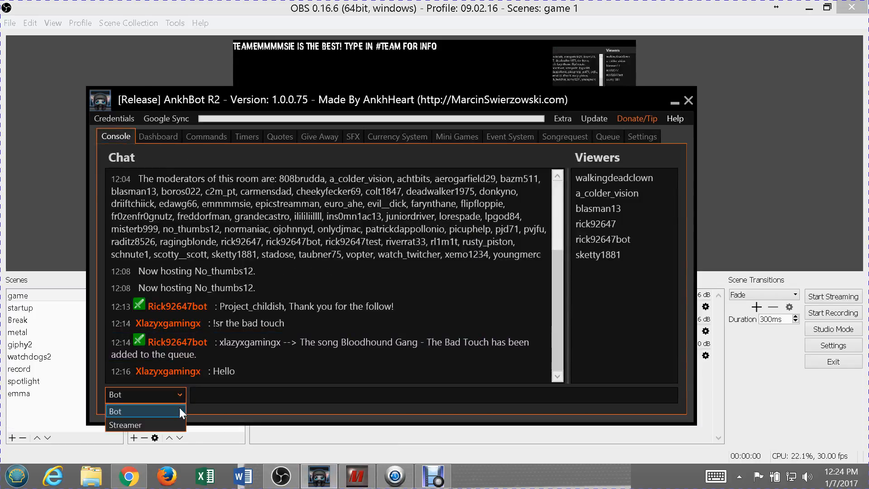
left_click(175, 426)
left_click(270, 394)
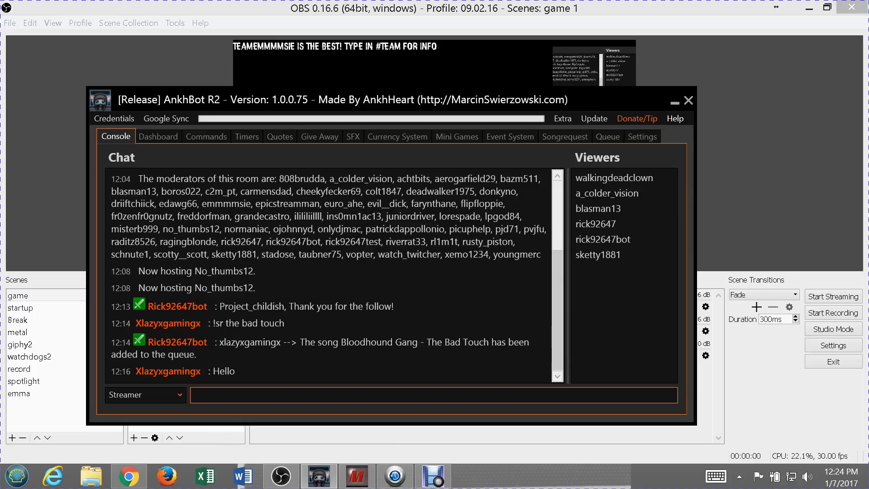
type("adhhfv;uahr;goiuihar;kughak;rku;")
key("Return")
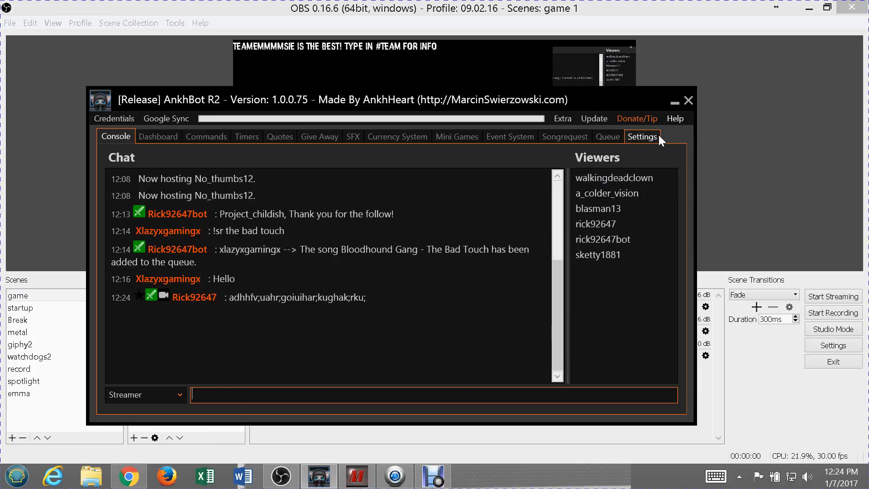
left_click(674, 101)
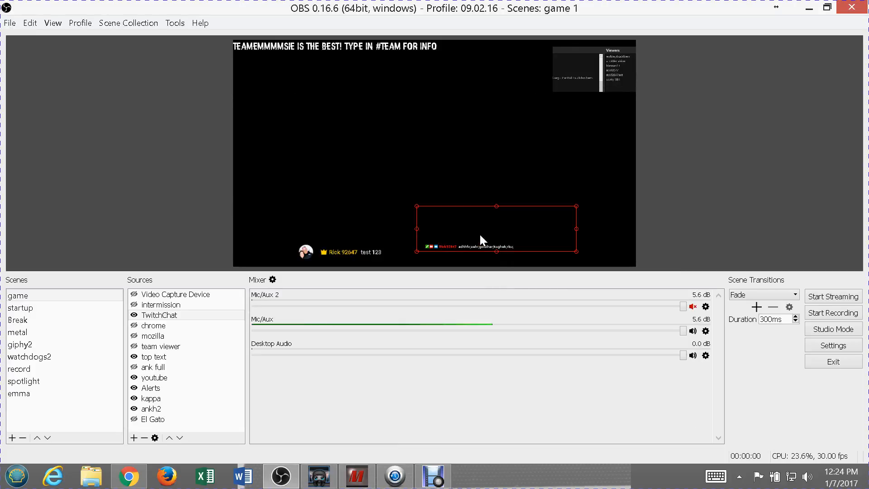
- Examine the TwitchChat source's properties, including its URL, width, height, FPS and CSS, without changing them
left_click(175, 316)
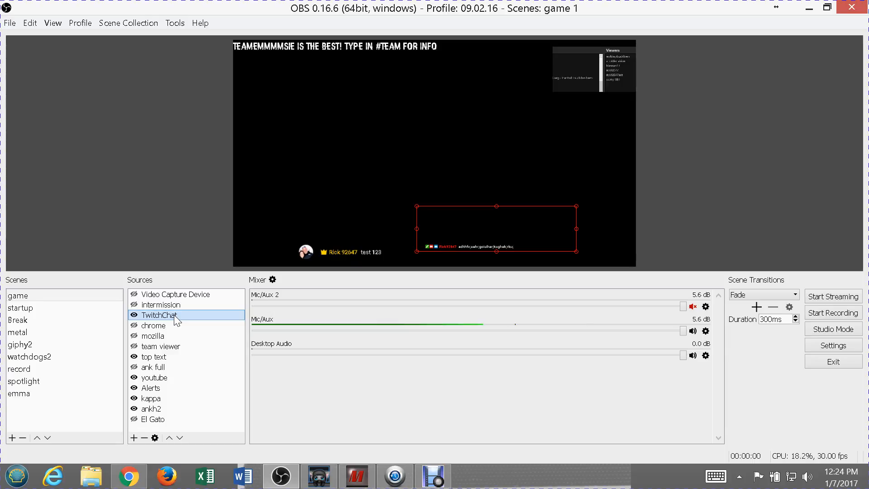
double_click(175, 316)
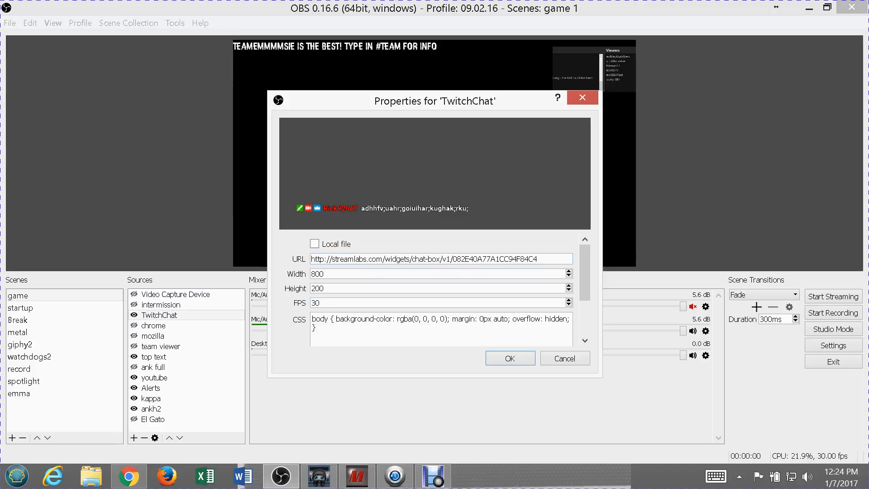
scroll(584, 325, "down", 3)
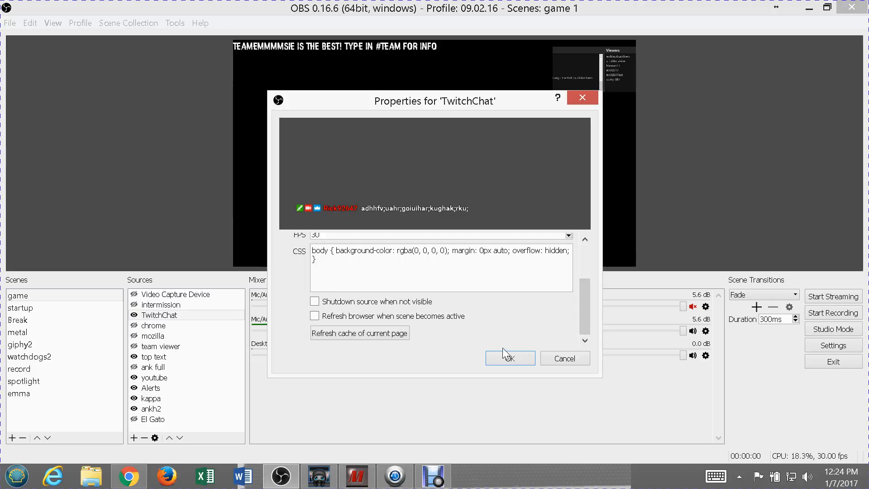
left_click(561, 358)
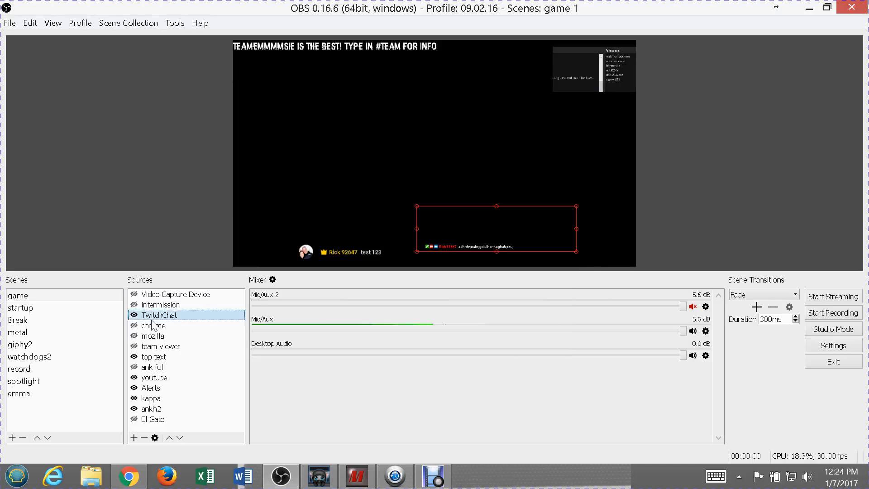
- Examine the TwitchChat source's Scaling/Aspect Ratio, Crop/Pad and Image Mask/Blend filters without changing them
key("super+c")
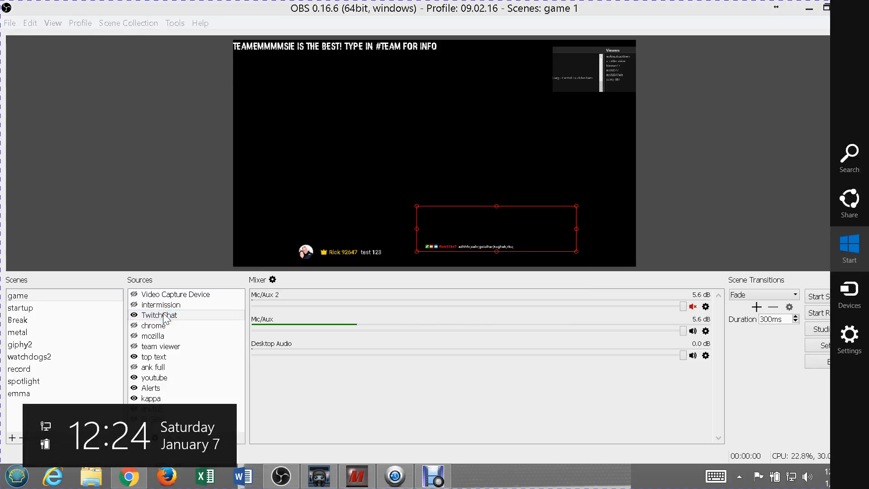
left_click(165, 319)
right_click(164, 313)
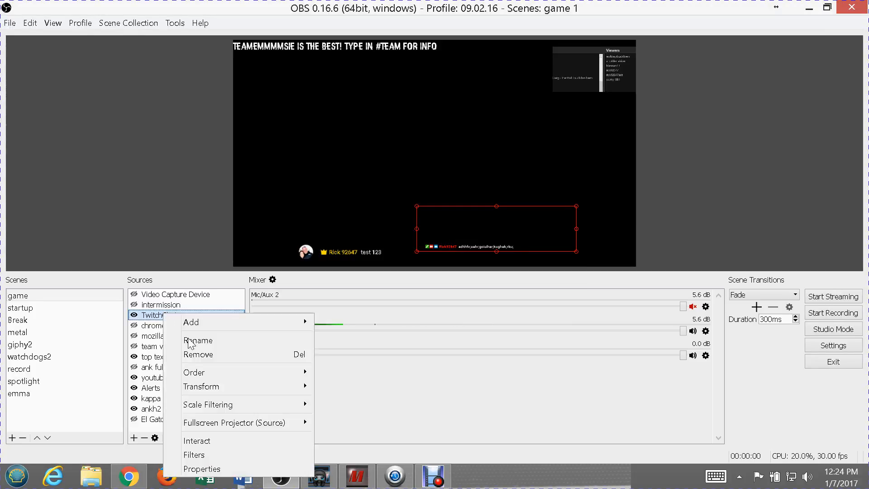
left_click(263, 454)
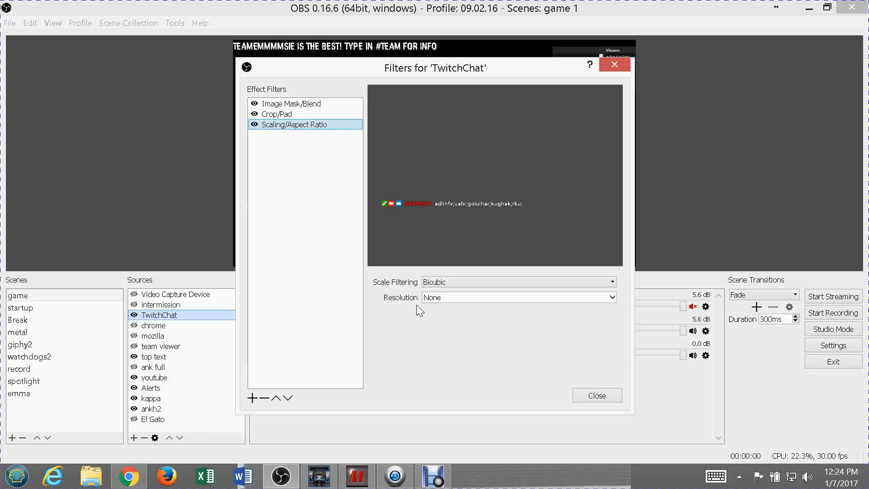
left_click(285, 114)
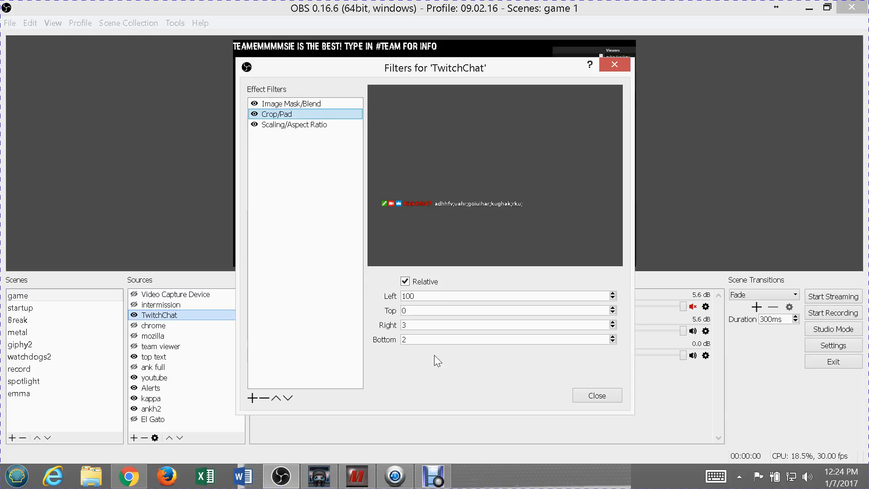
left_click(293, 103)
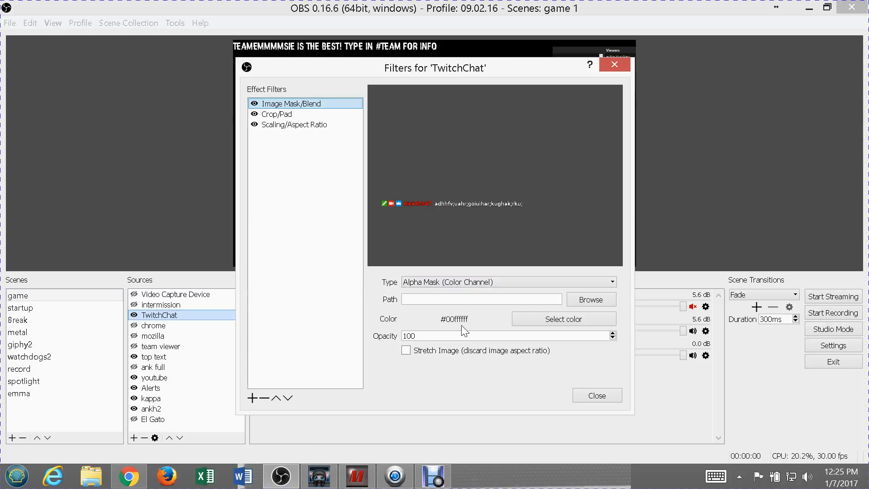
left_click(604, 395)
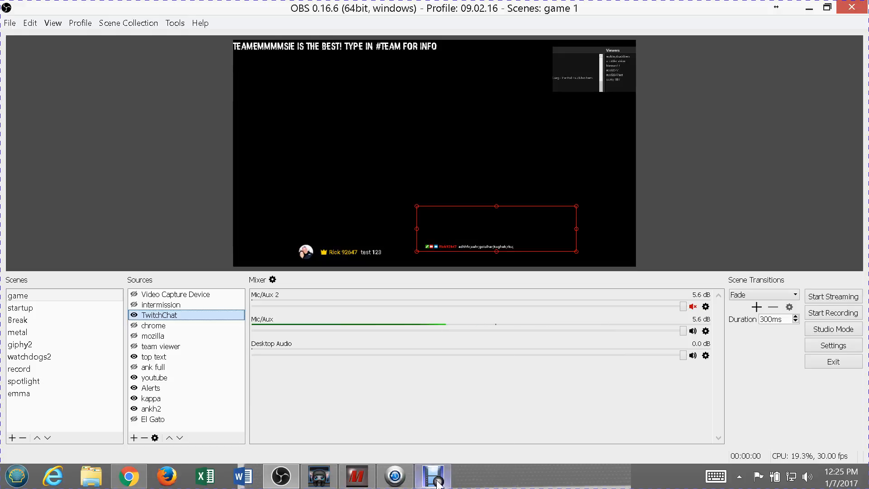
- Make the El Gato source visible again in the game scene, behind the chat overlays
mouse_move(438, 484)
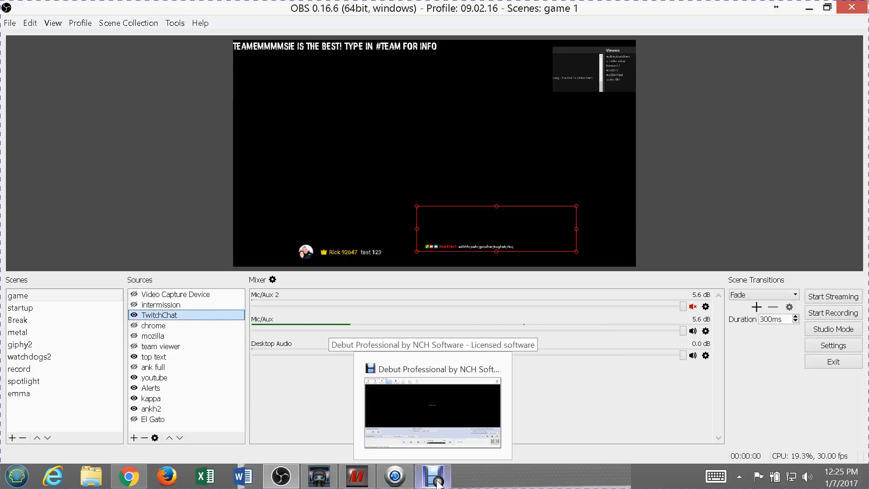
left_click(37, 299)
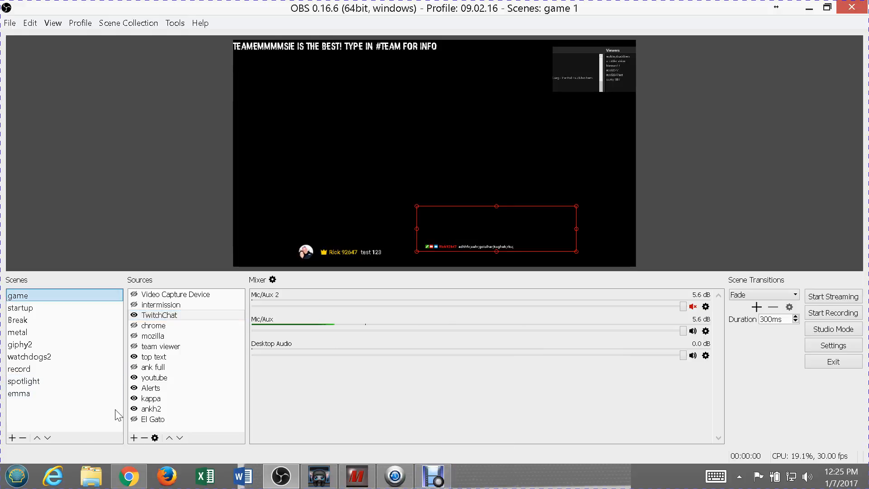
left_click(134, 420)
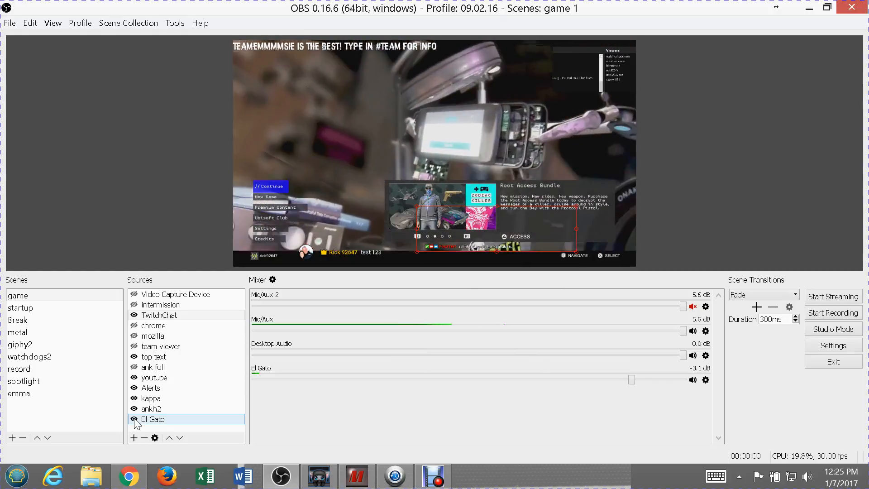
left_click(134, 419)
left_click(134, 419)
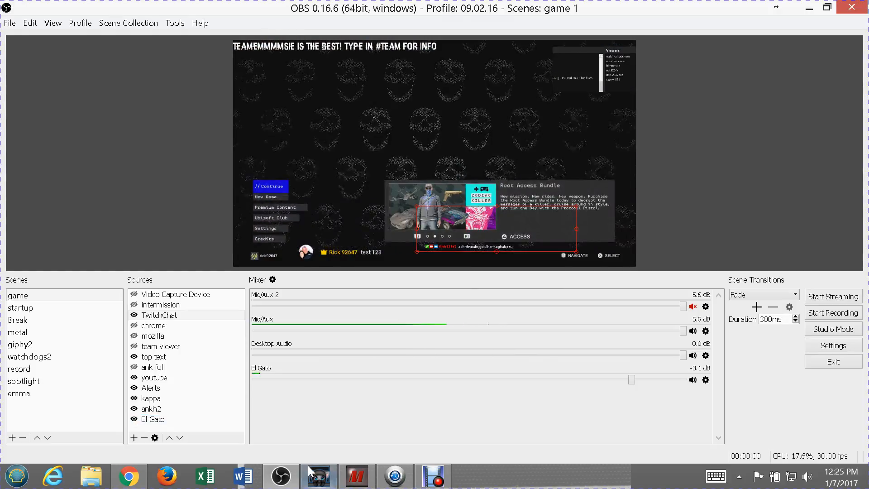
- Switch to AnkhBot and bring back its Songrequest view with the video player
left_click(319, 480)
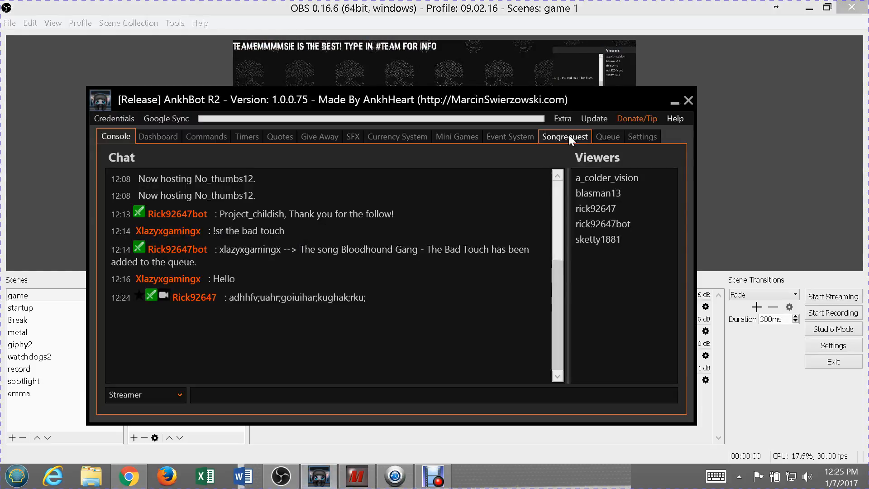
left_click(568, 134)
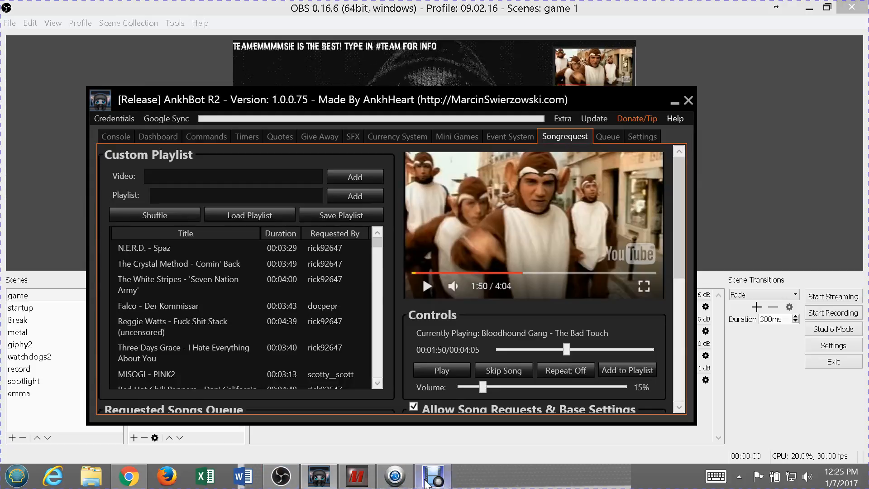
- Switch back to OBS and view the watchdogs2 and metal scenes to examine how their chat and video overlays are arranged
mouse_move(327, 476)
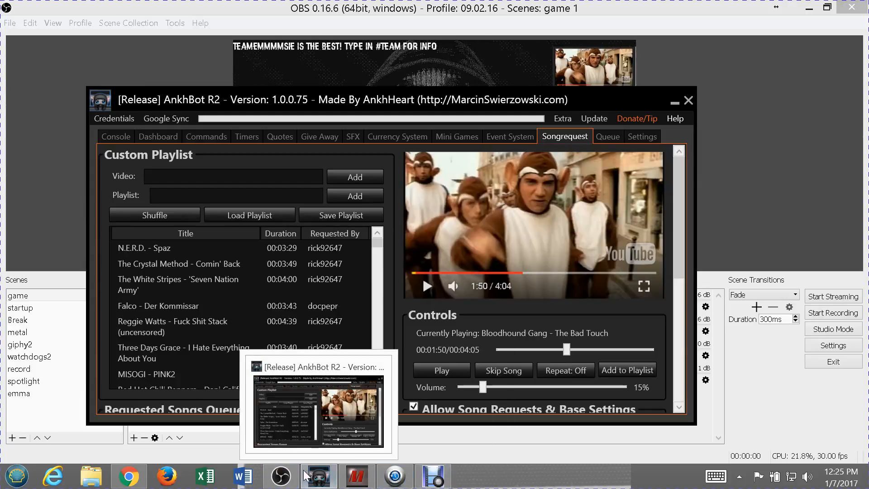
left_click(280, 476)
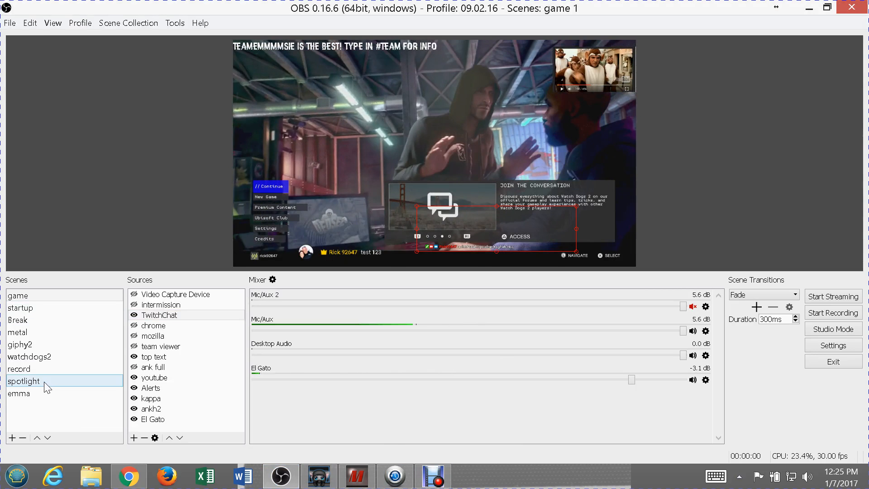
left_click(36, 357)
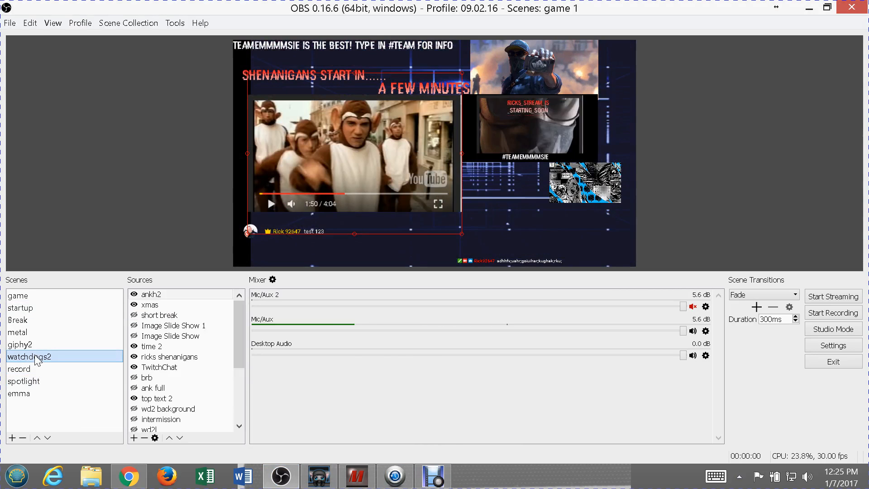
left_click(24, 334)
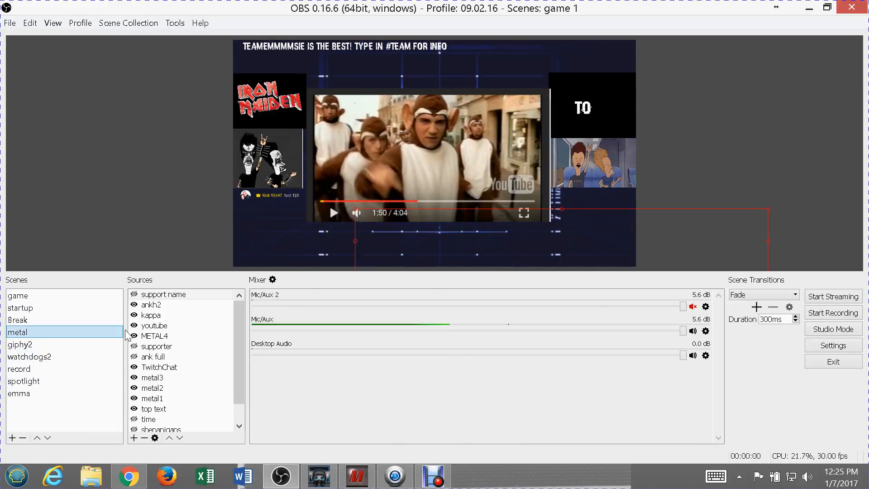
- Hide the ankh2 video source in the metal scene and make it visible again
left_click(149, 305)
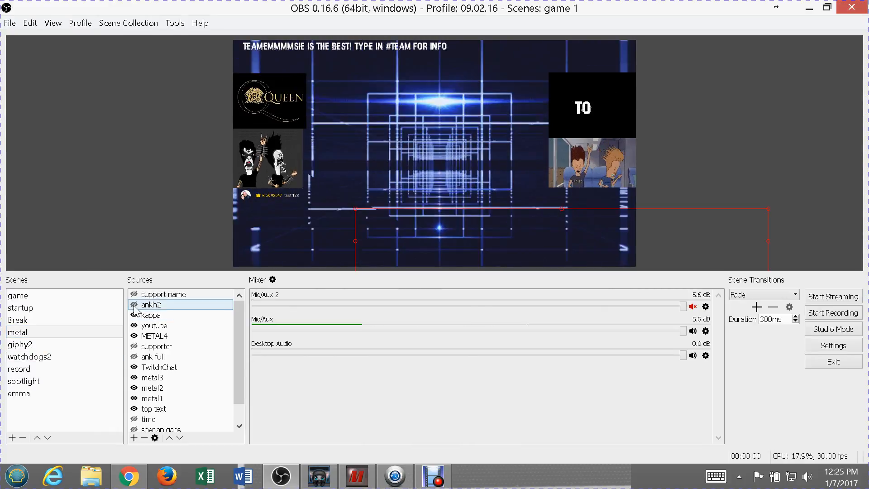
left_click(140, 336)
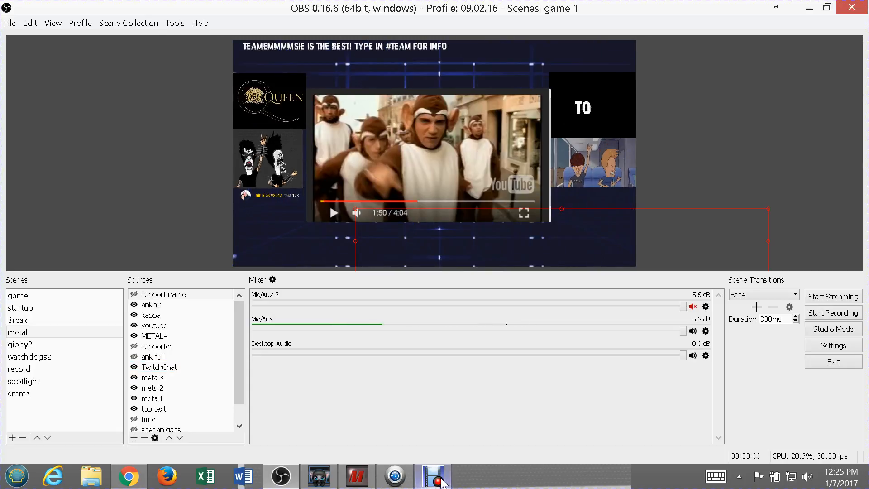
left_click(440, 480)
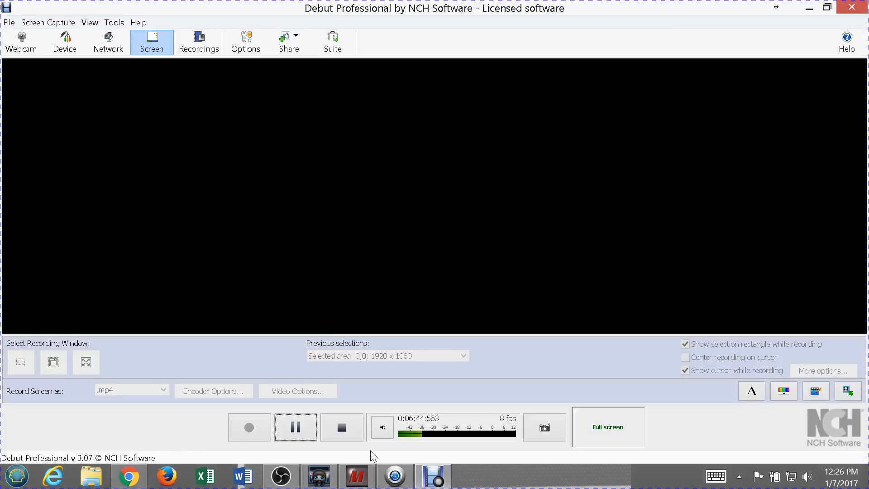